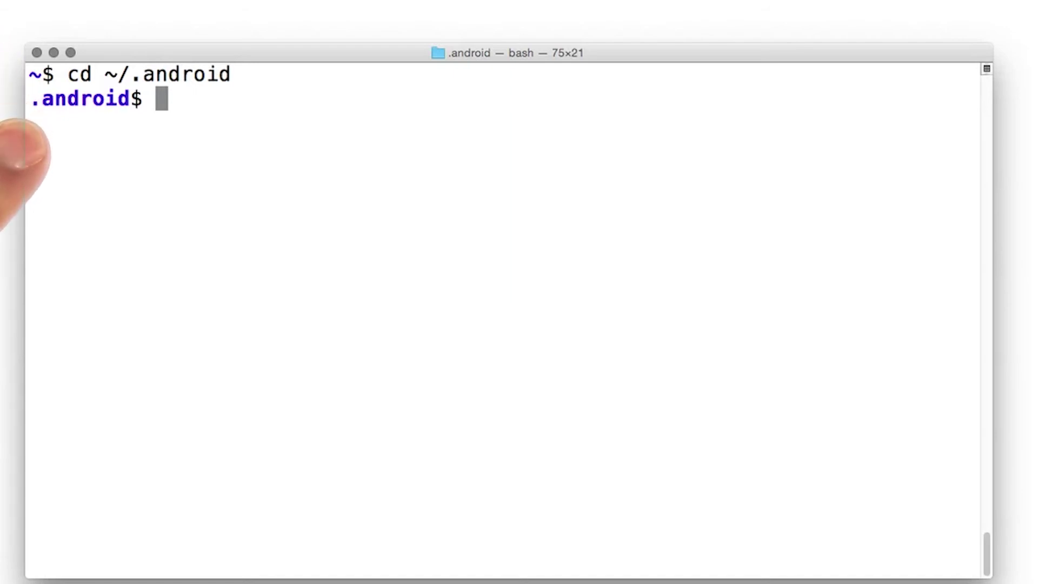
type("keytool -list -v -keystore ~/.android/debug.keystore -alias androiddebugkey -storepass android -keypass android")
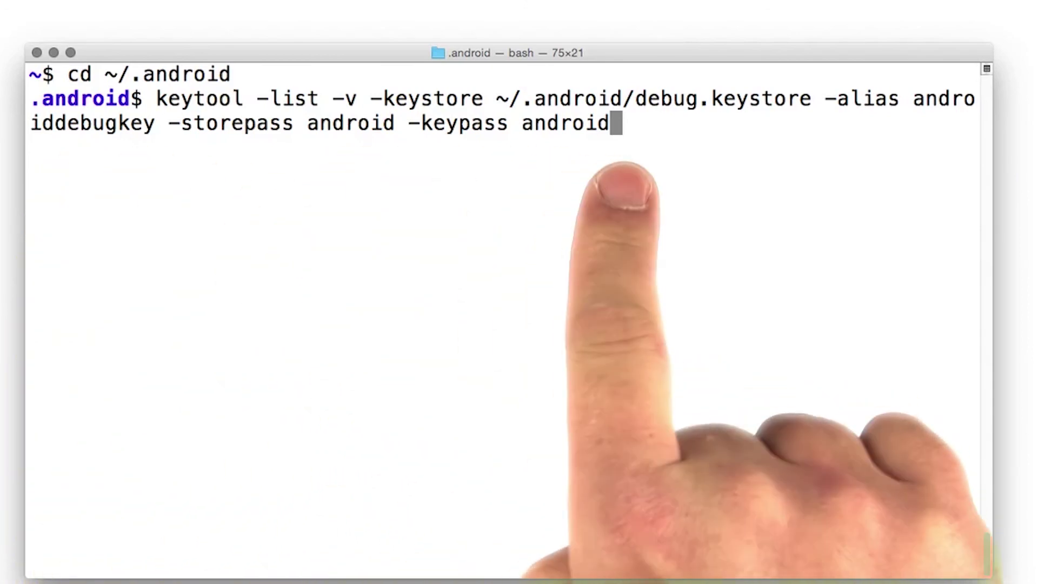
Step: Run the keytool listing command to print the debug keystore's certificate fingerprints
key("Return")
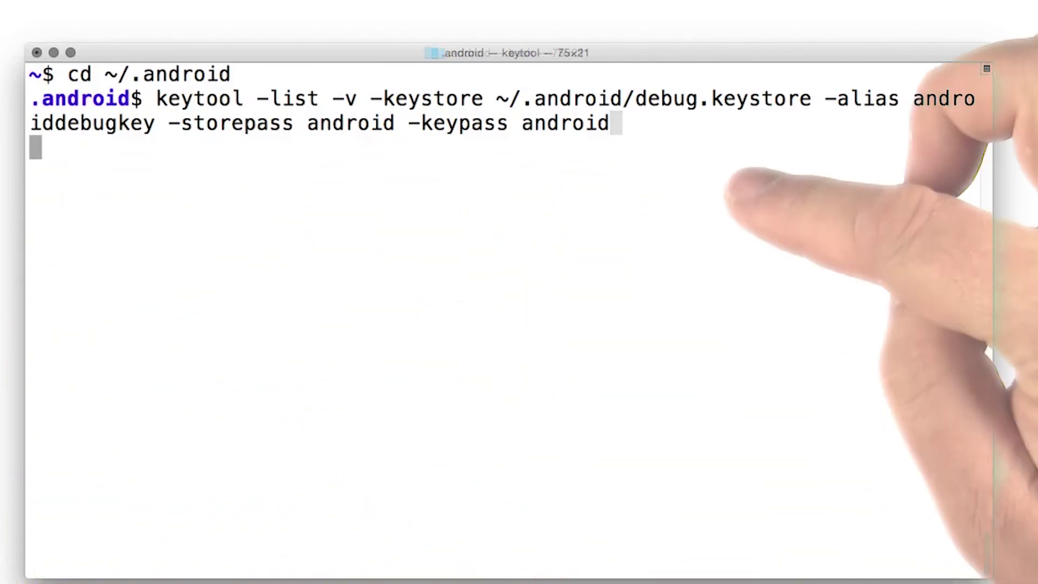